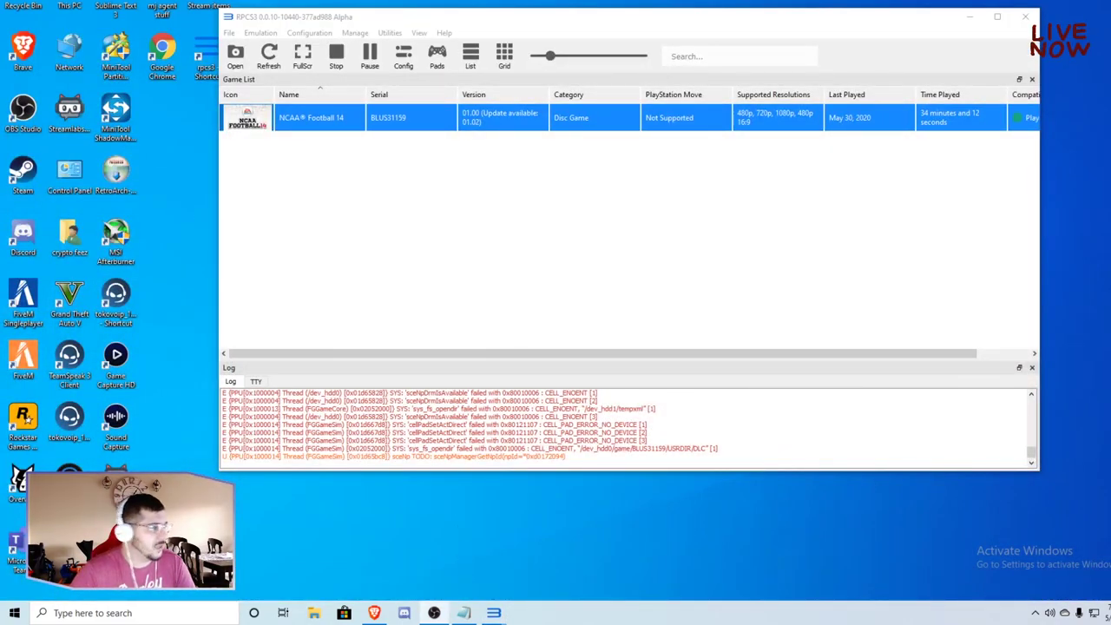
- Switch to the browser and try to download the latest Windows build from the RPCS3 download page
click(379, 612)
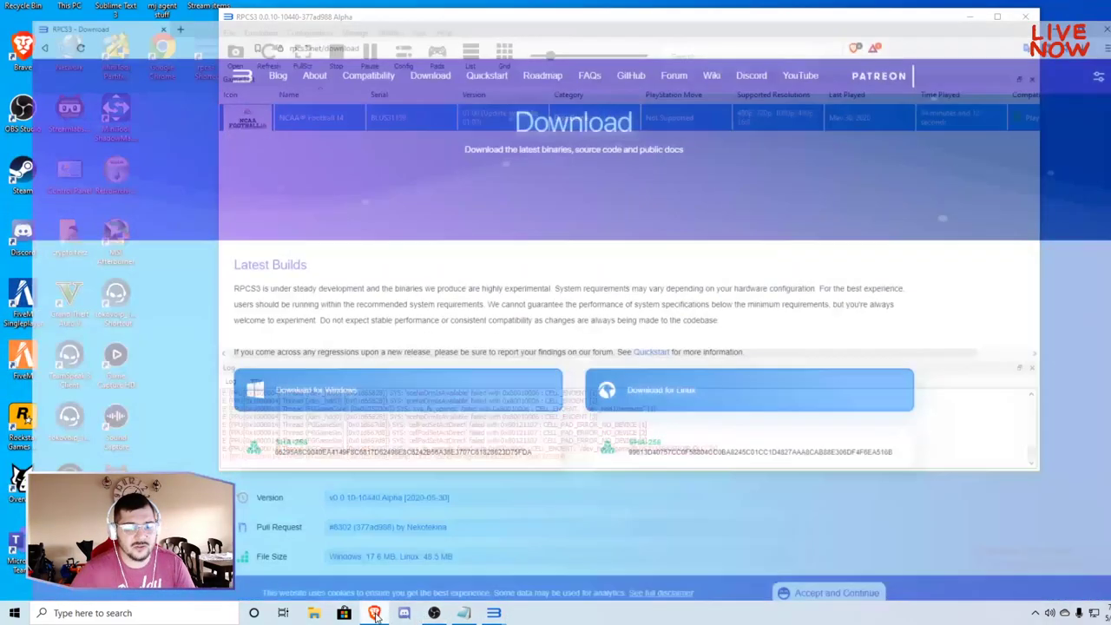
scroll(332, 320, down, 1)
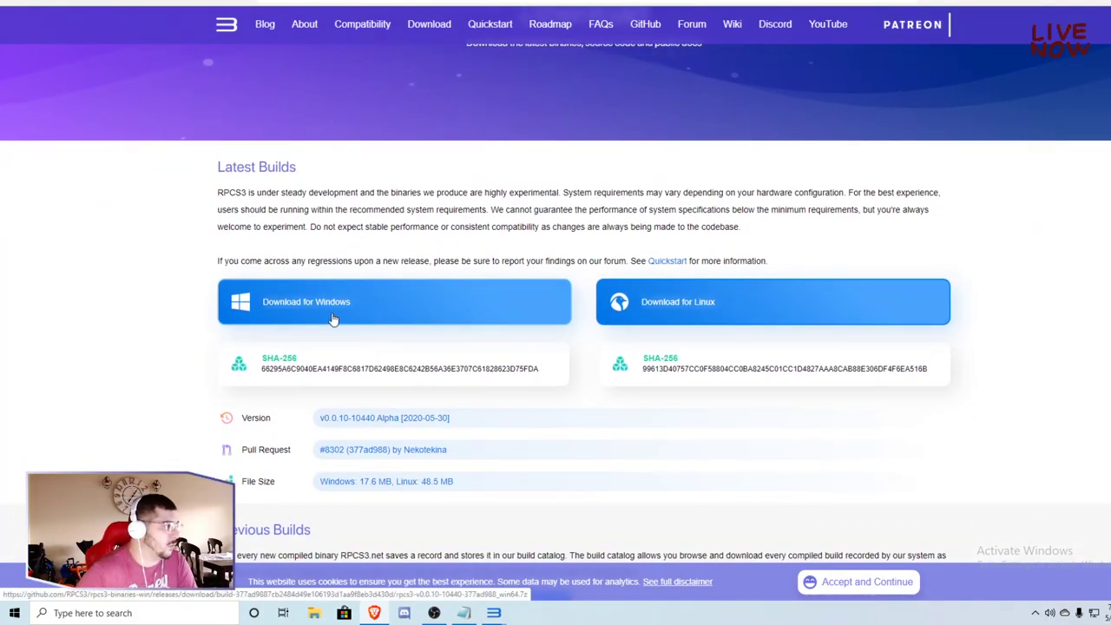
click(331, 320)
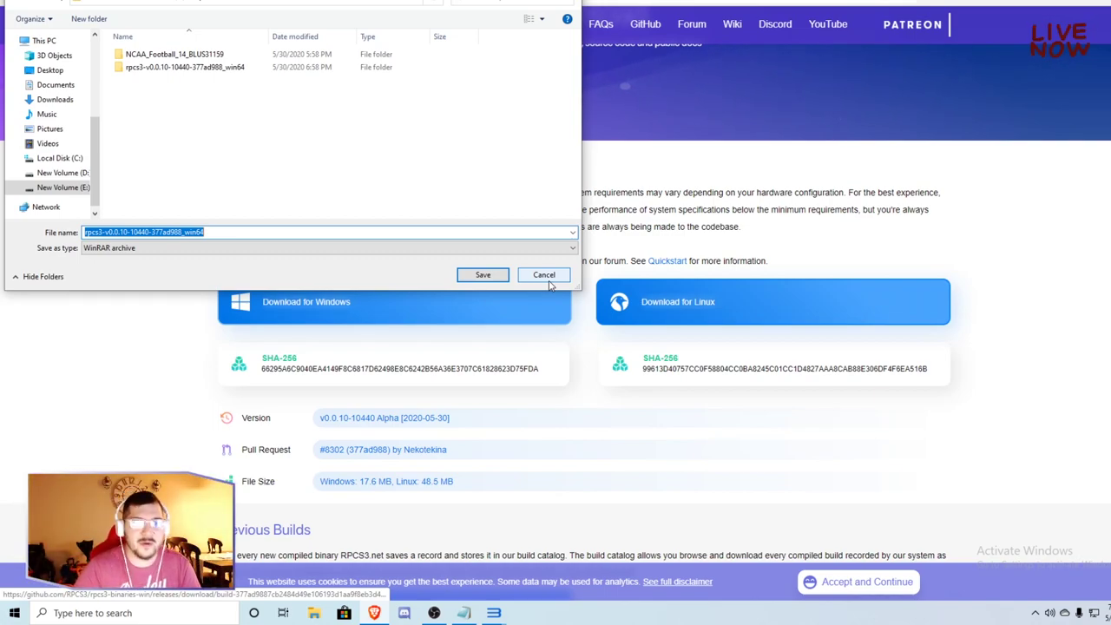
click(545, 276)
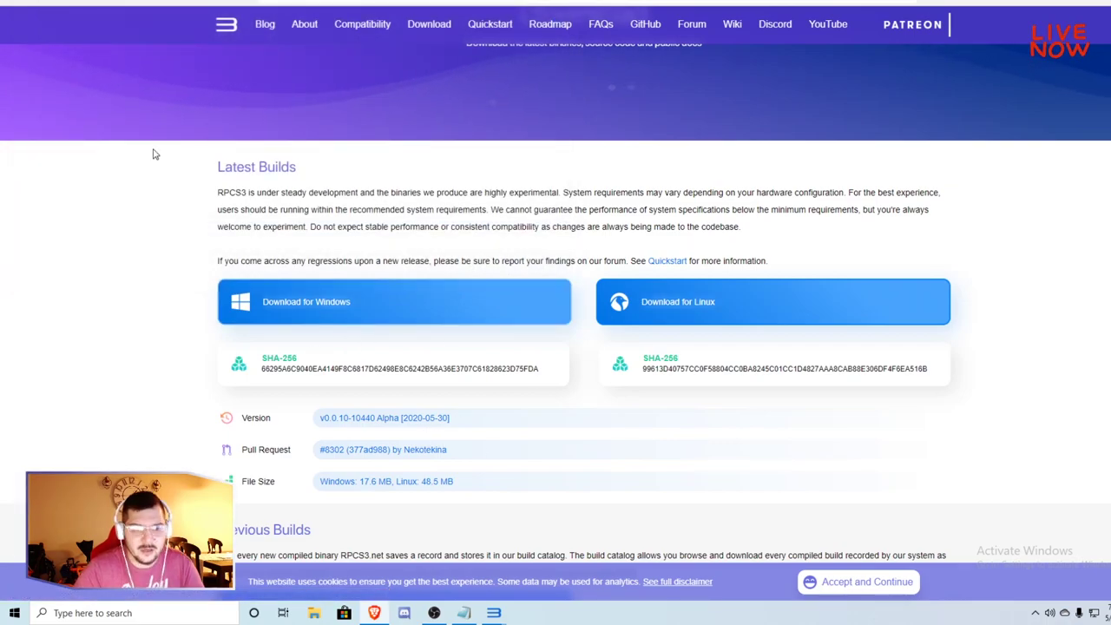
- Open the RPCS3 Quickstart page and look through its setup instructions
click(476, 32)
scroll(341, 305, down, 5)
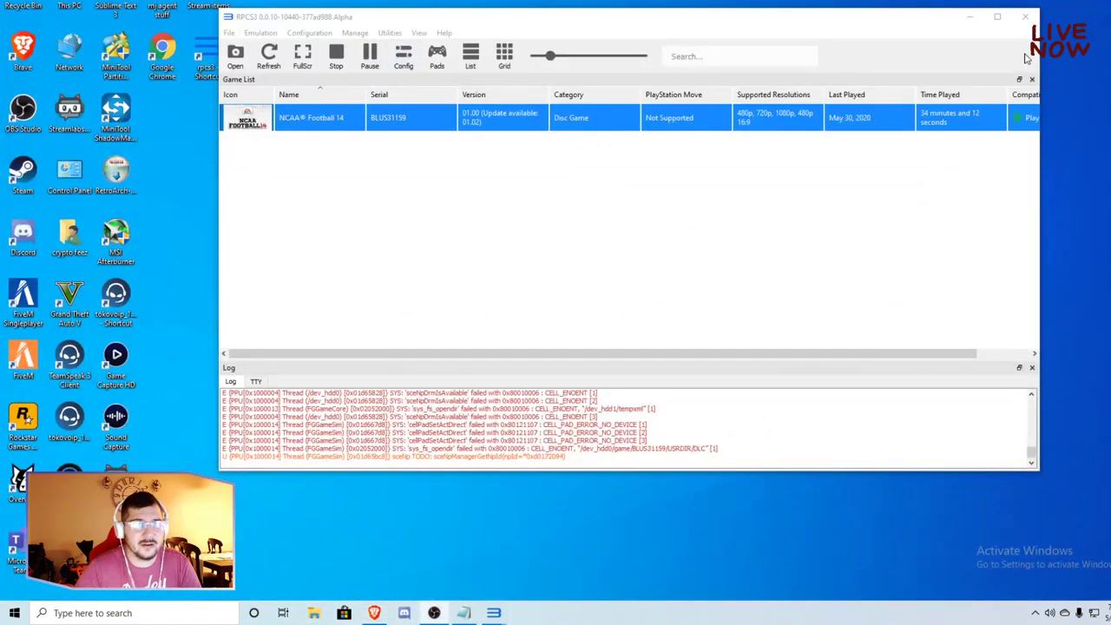
- In File Explorer, view the emulator files in the rpcs3-v0.0.10-10440-377ad988_win64 folder inside ps3 on New Volume (E:)
click(971, 22)
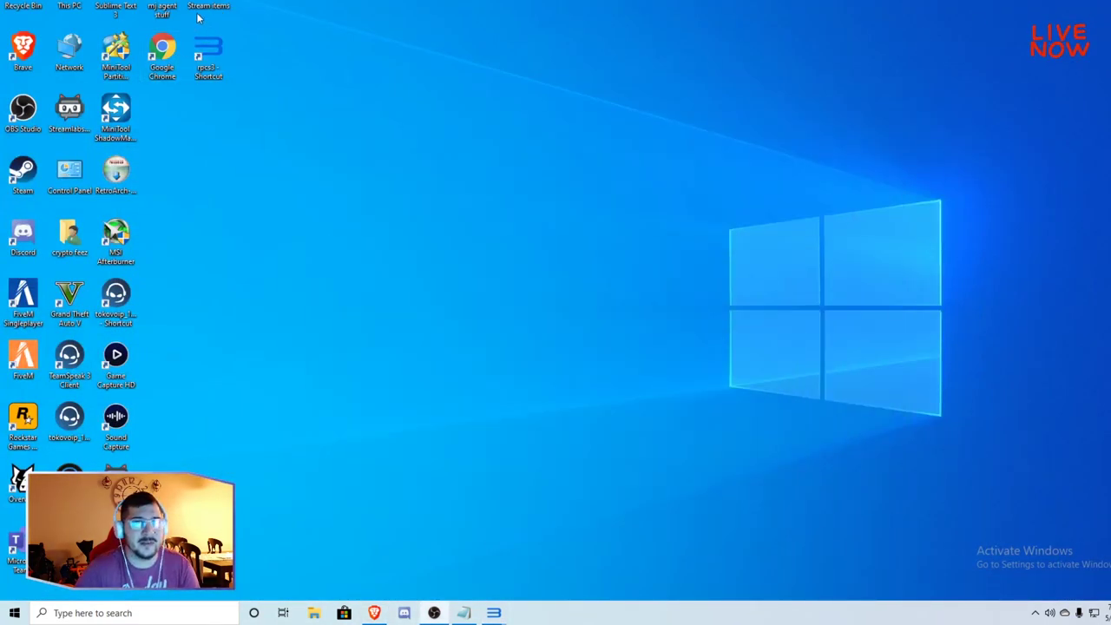
click(198, 10)
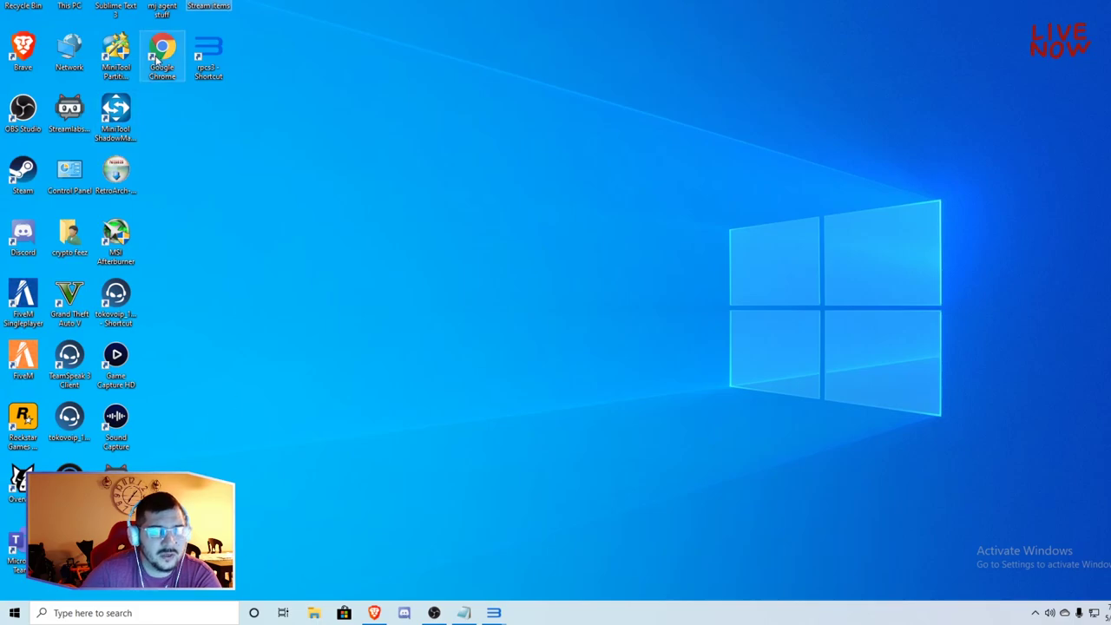
click(314, 608)
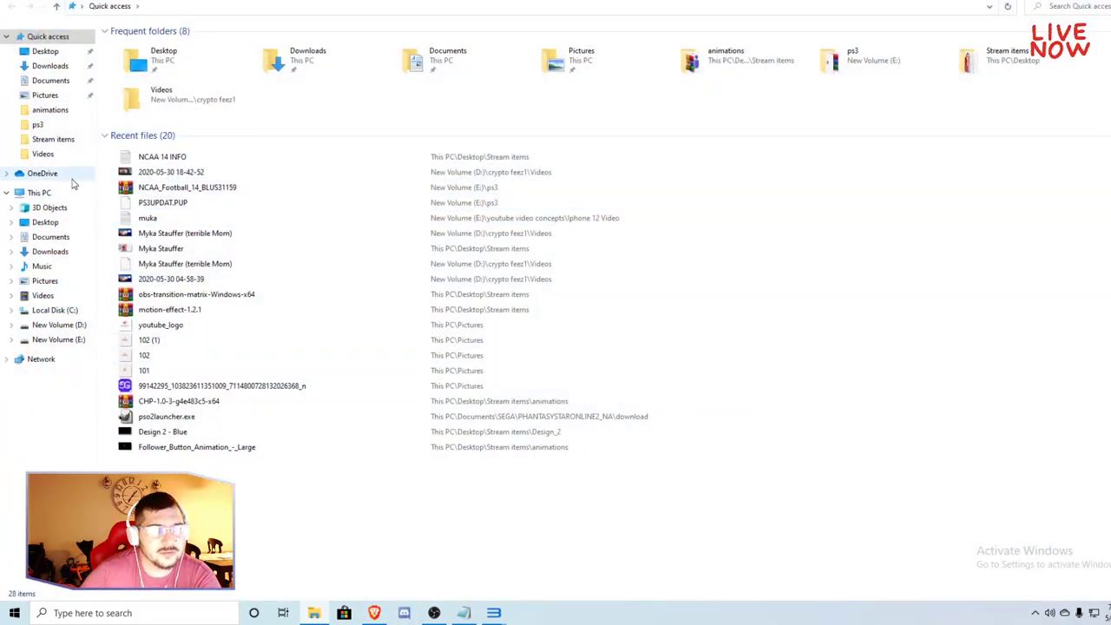
click(52, 341)
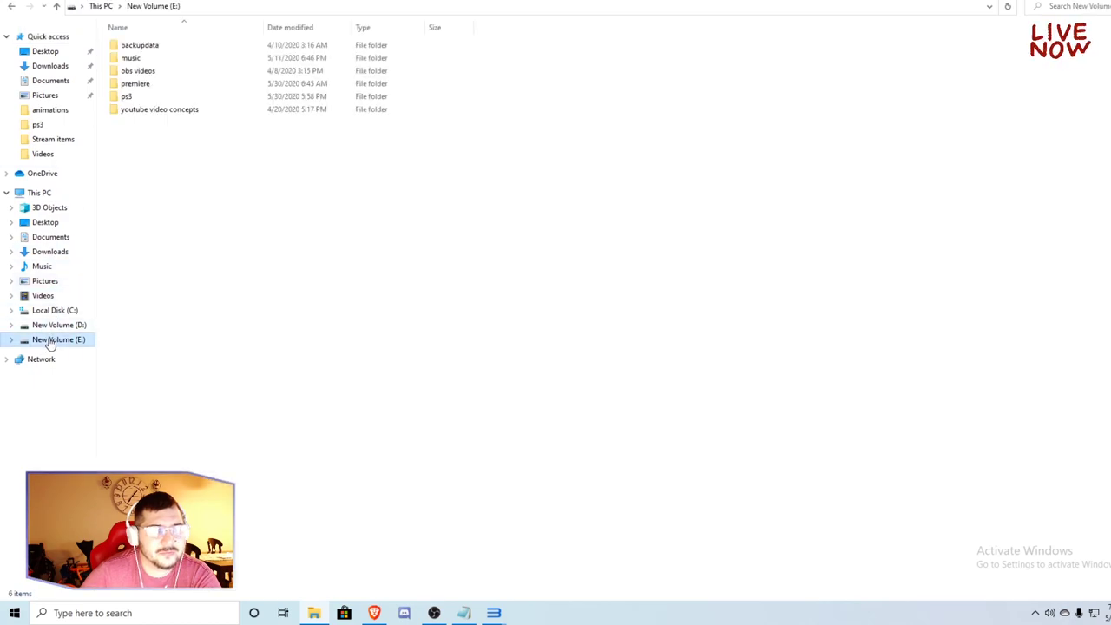
double_click(128, 96)
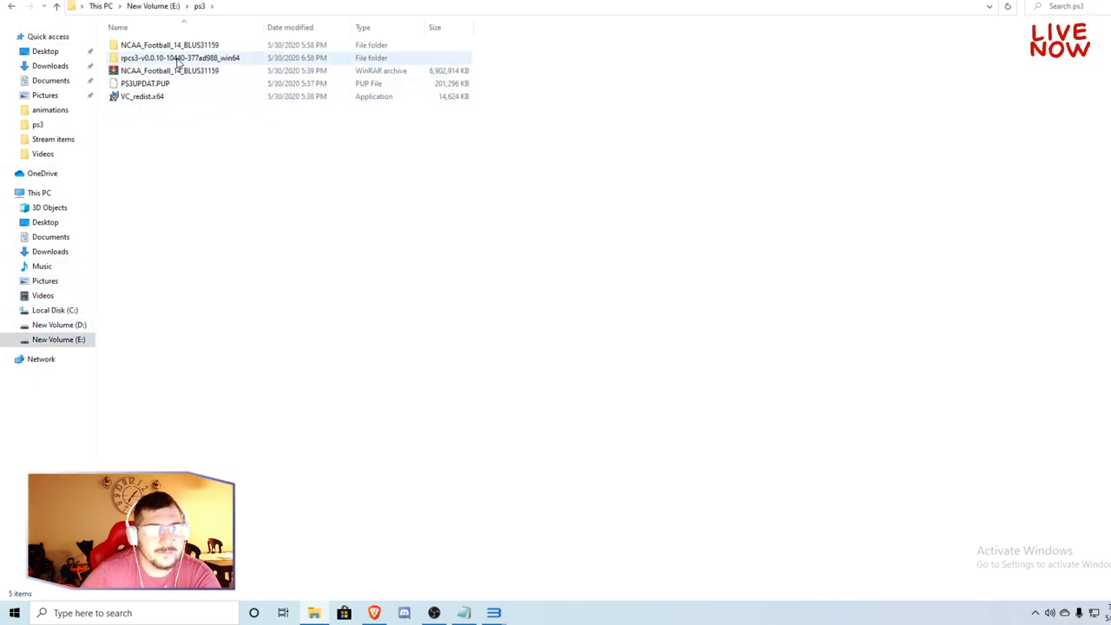
double_click(178, 58)
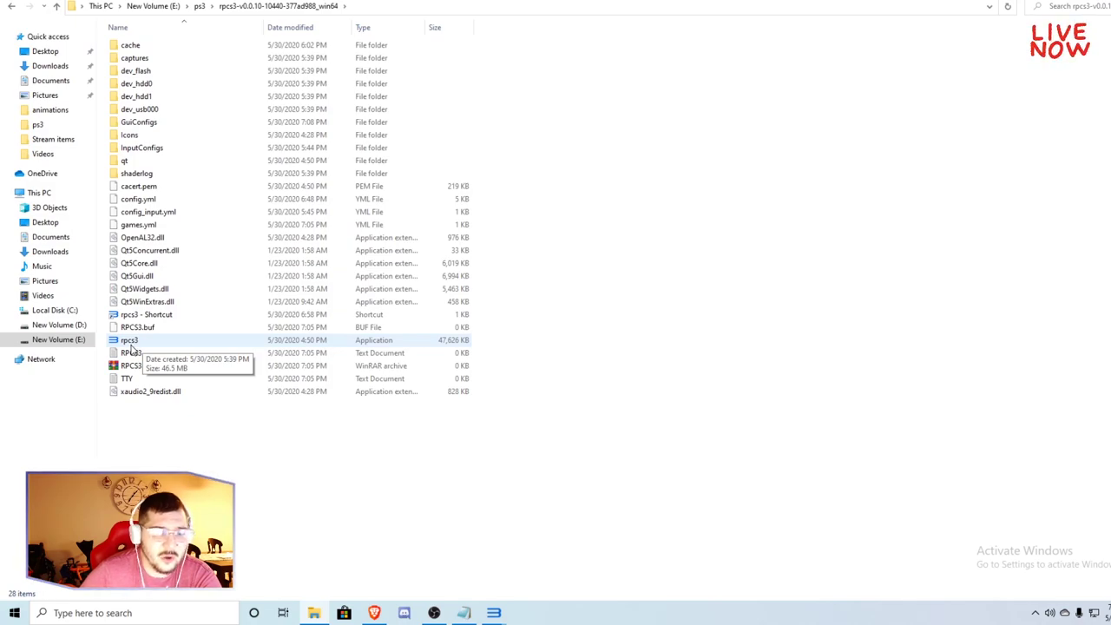
key(super+d)
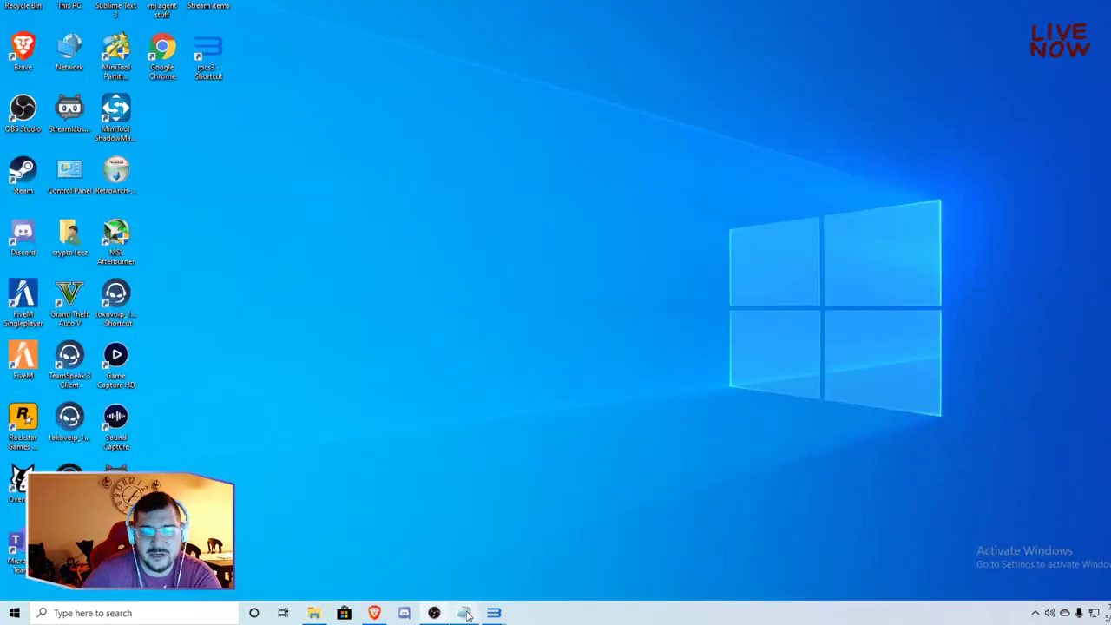
- Switch to RPCS3 and try to install the PS3 firmware from a PS3UPDAT.PUP file
mouse_move(467, 615)
click(453, 564)
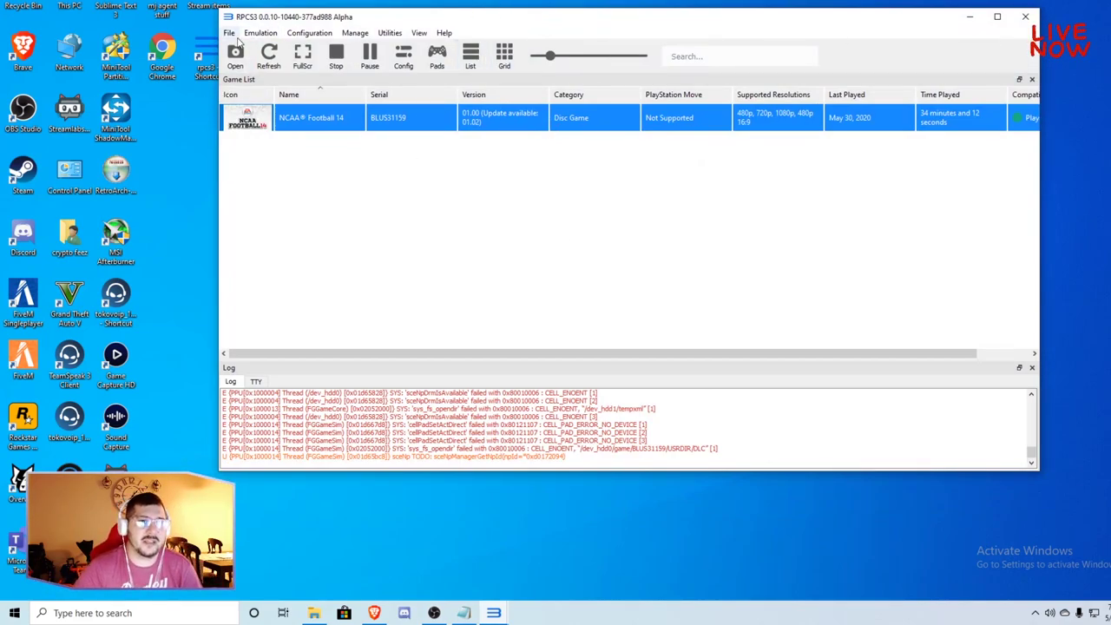
click(229, 33)
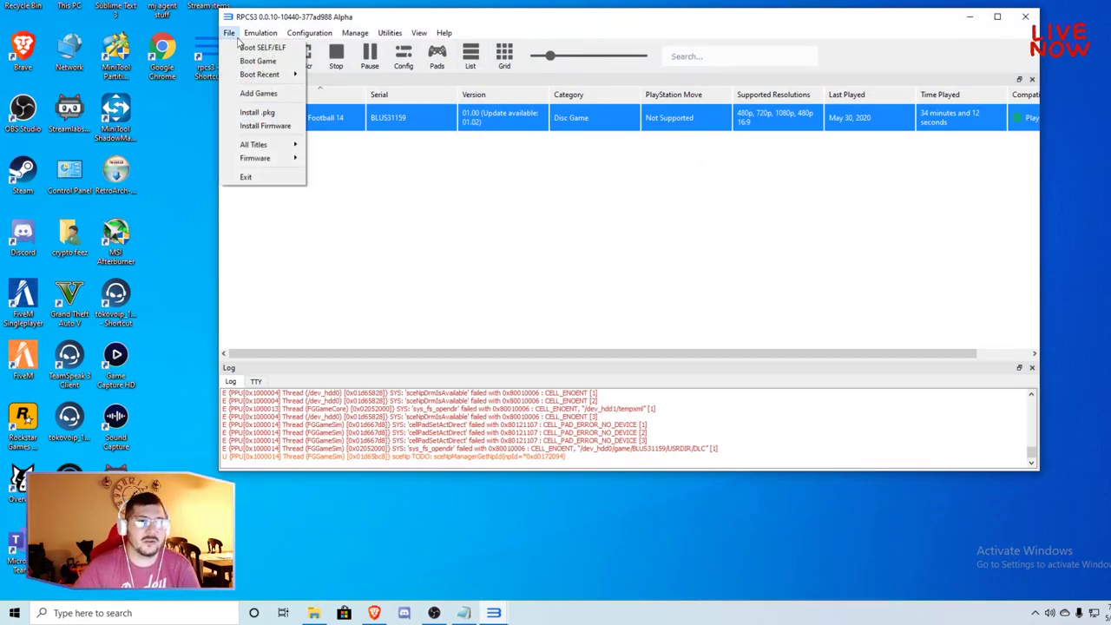
click(265, 127)
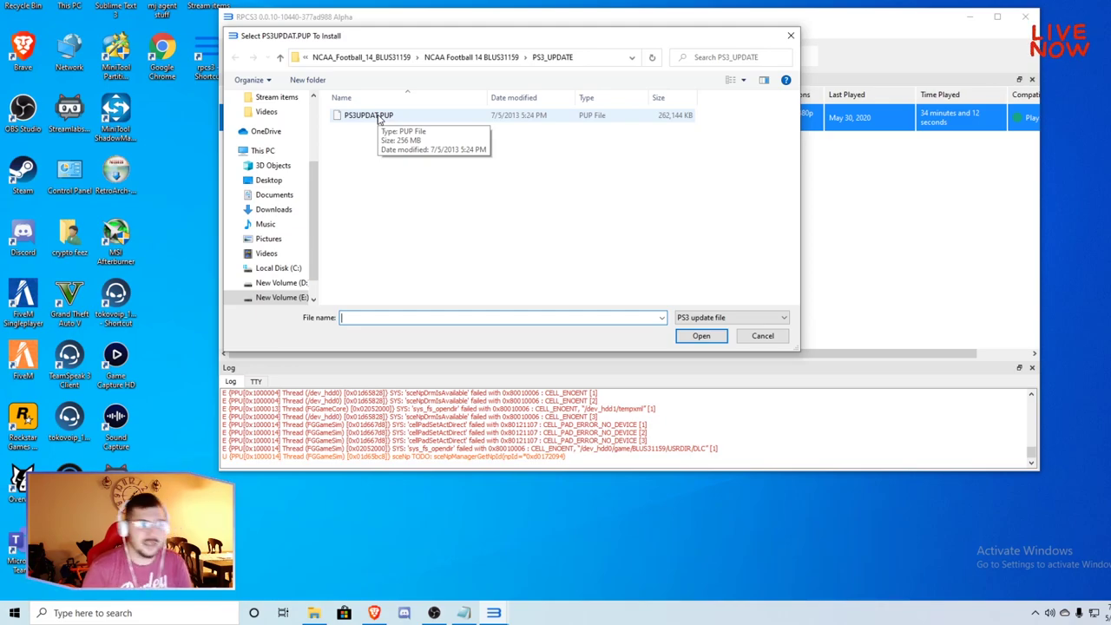
click(768, 339)
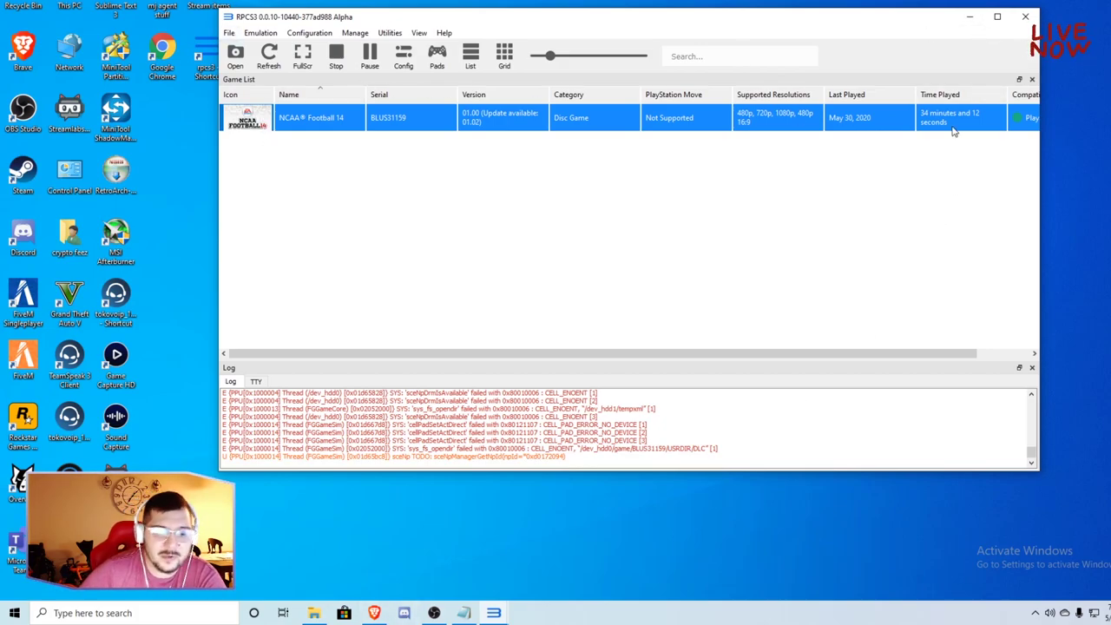
- In File Explorer, view the contents of the extracted NCAA_Football_14_BLUS31159 game folder inside ps3
click(969, 16)
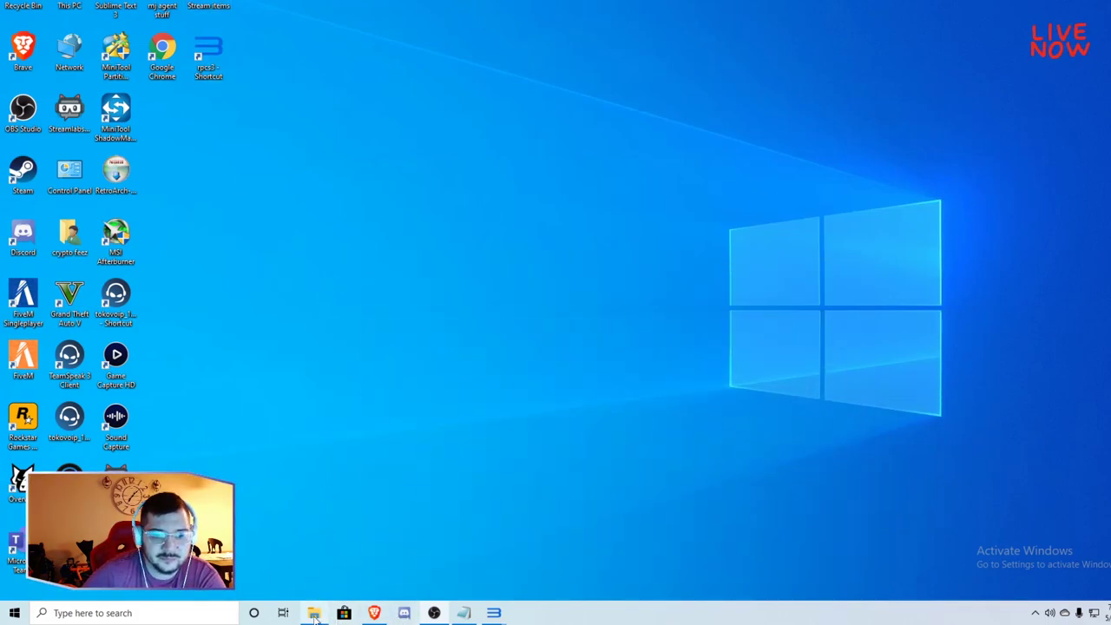
click(315, 613)
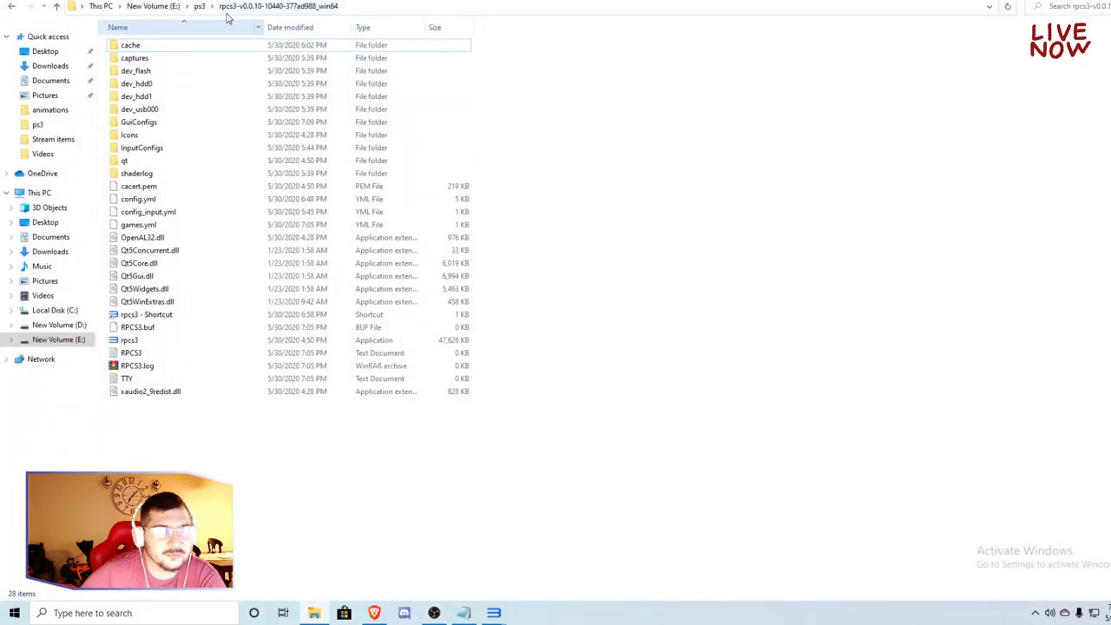
click(201, 6)
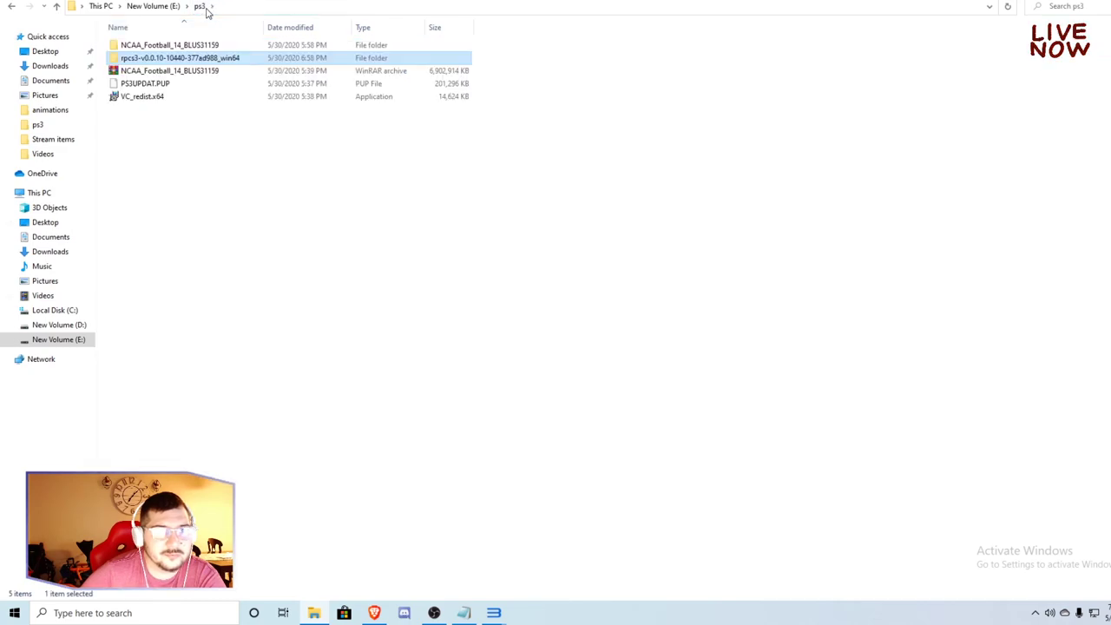
click(165, 47)
double_click(165, 48)
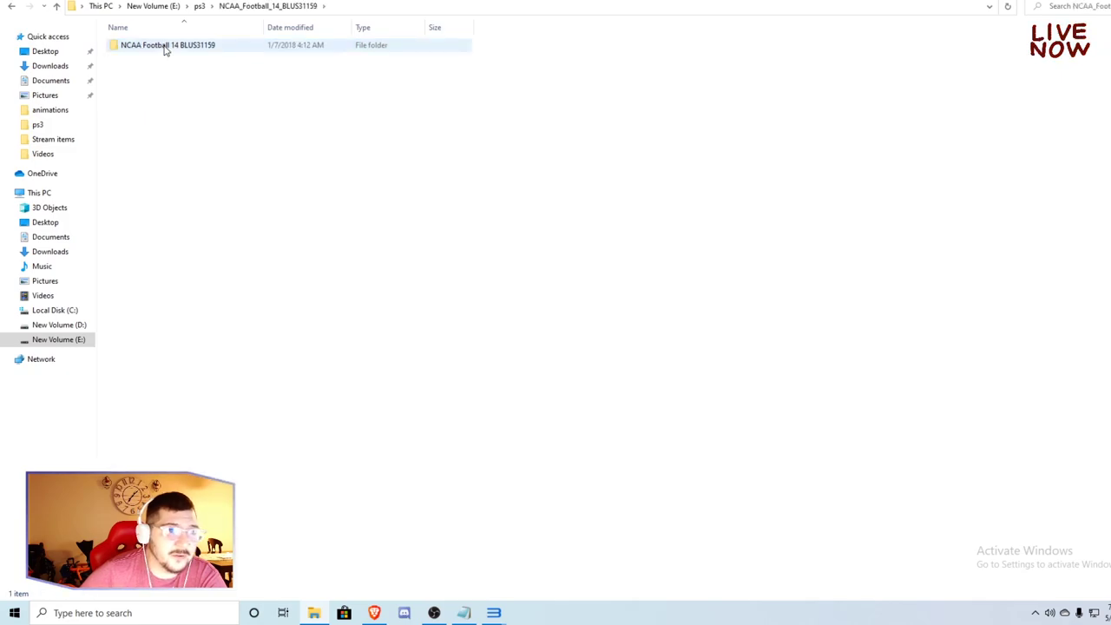
click(11, 6)
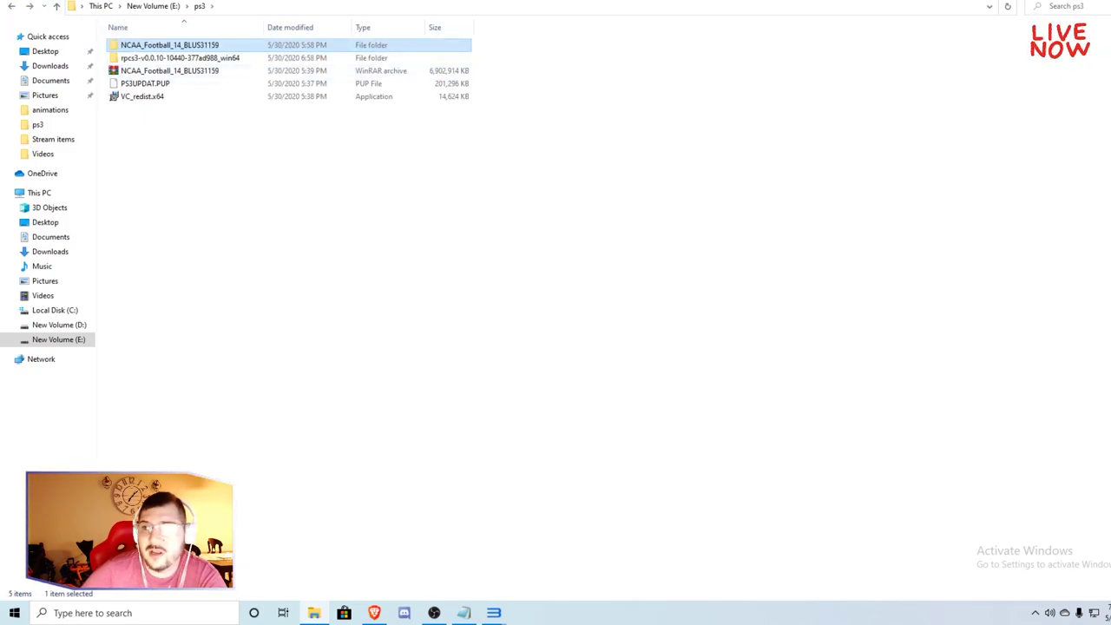
key(super+d)
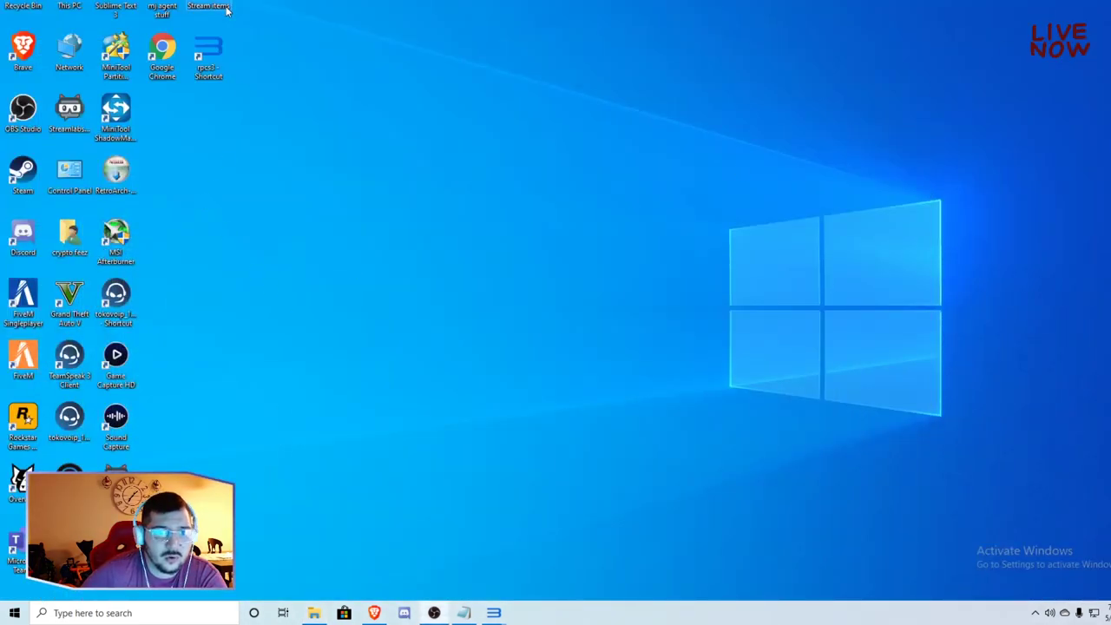
- Switch to RPCS3 and try to add the NCAA_Football_14_BLUS31159 folder from E:\ps3 to the game list
mouse_move(493, 613)
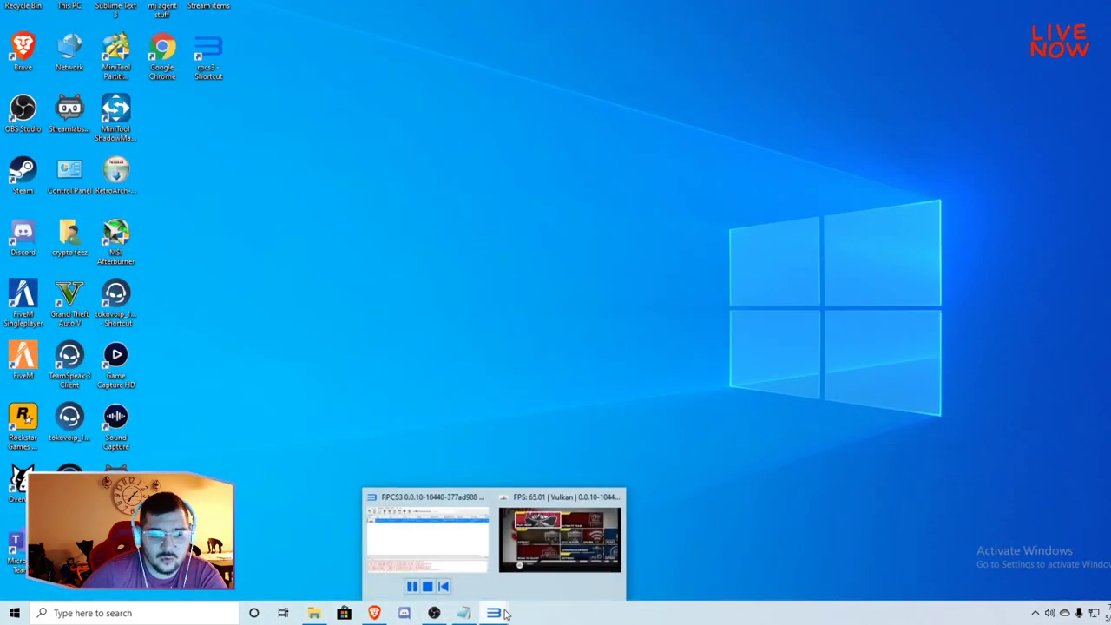
click(414, 546)
click(228, 32)
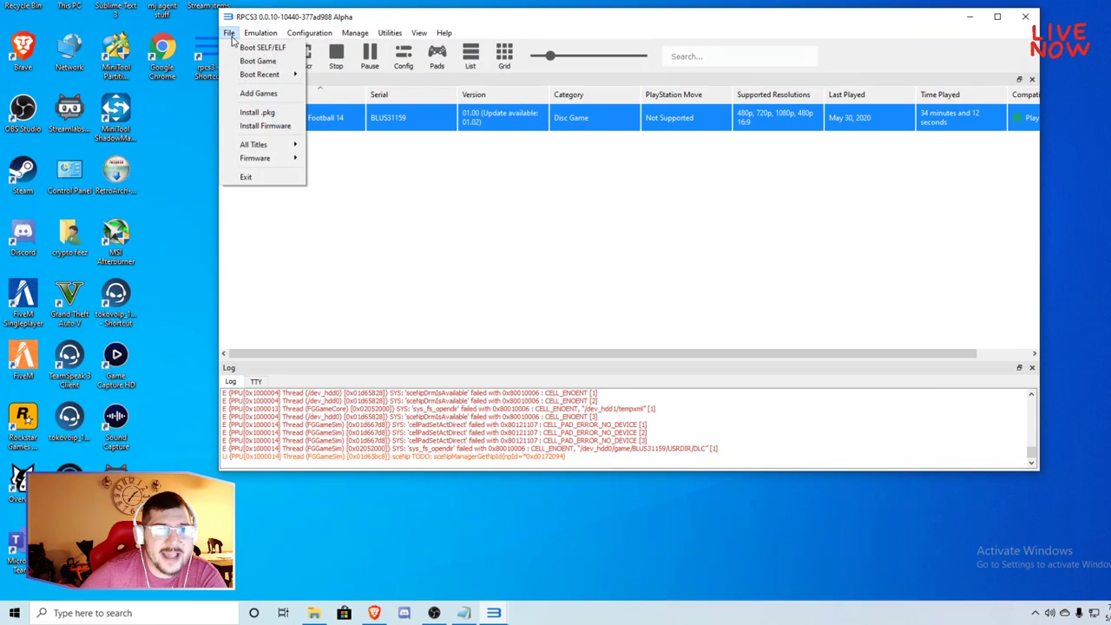
click(259, 93)
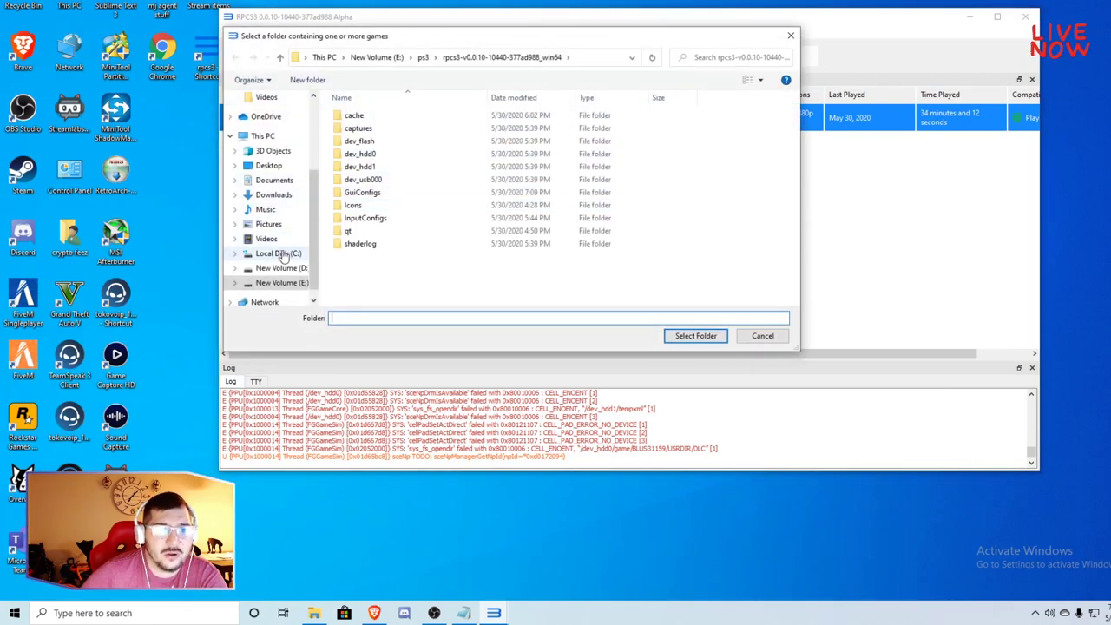
click(423, 56)
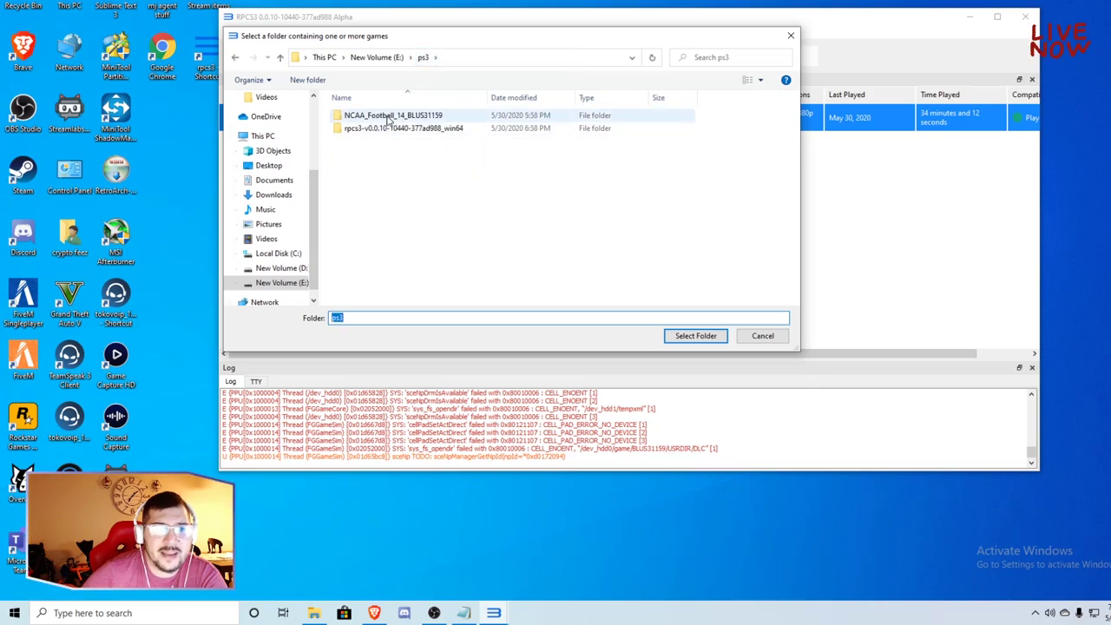
click(388, 119)
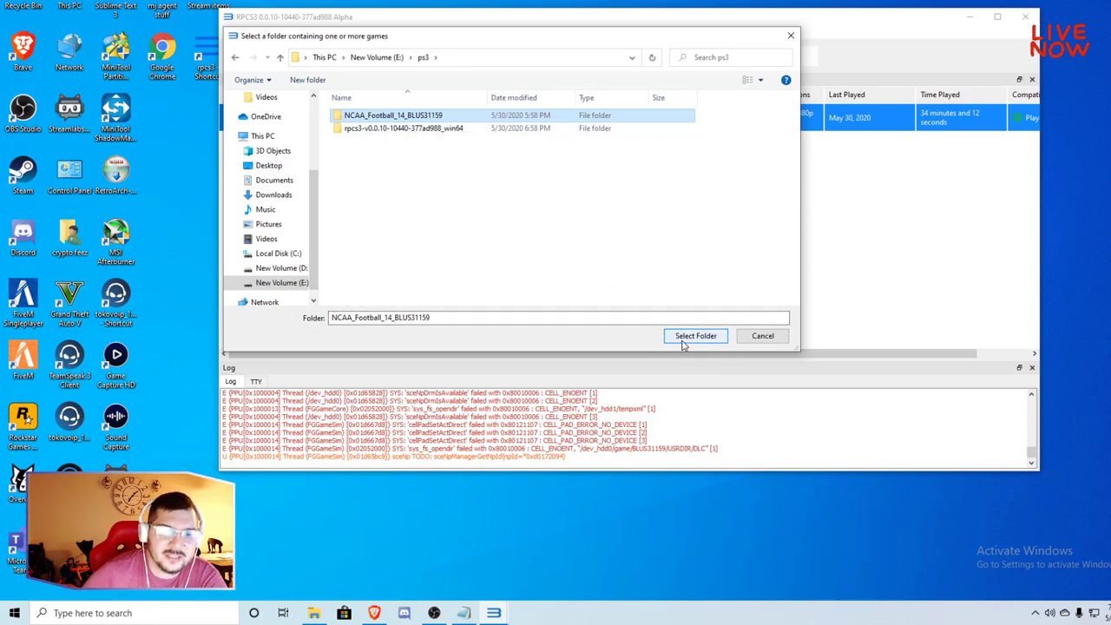
click(765, 340)
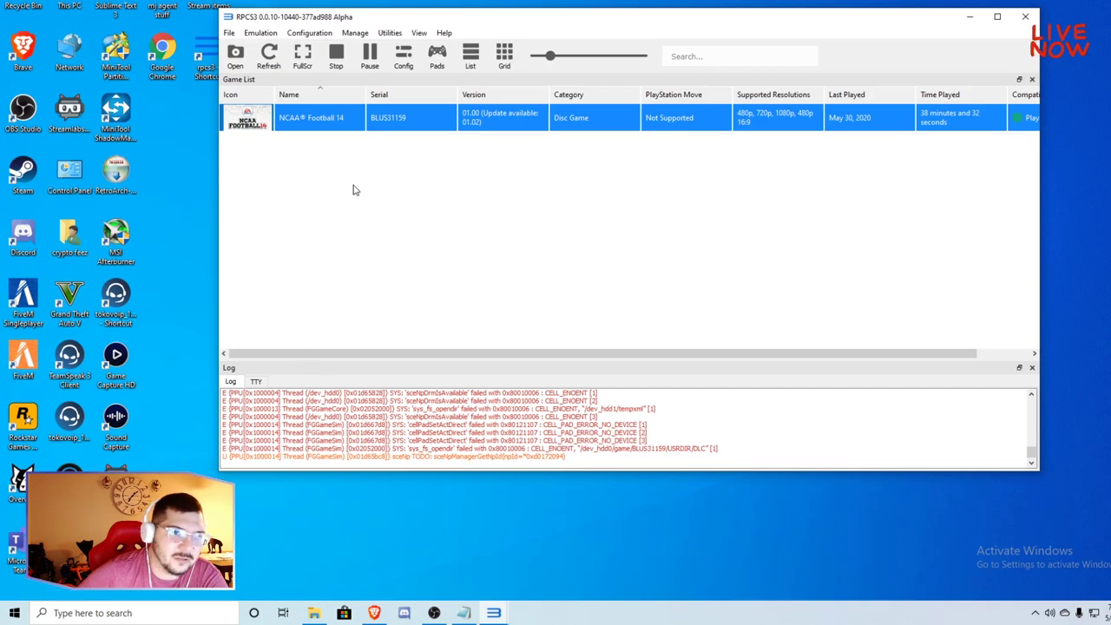
- Reboot NCAA Football 14 from the game list and agree to close the running game
right_click(343, 123)
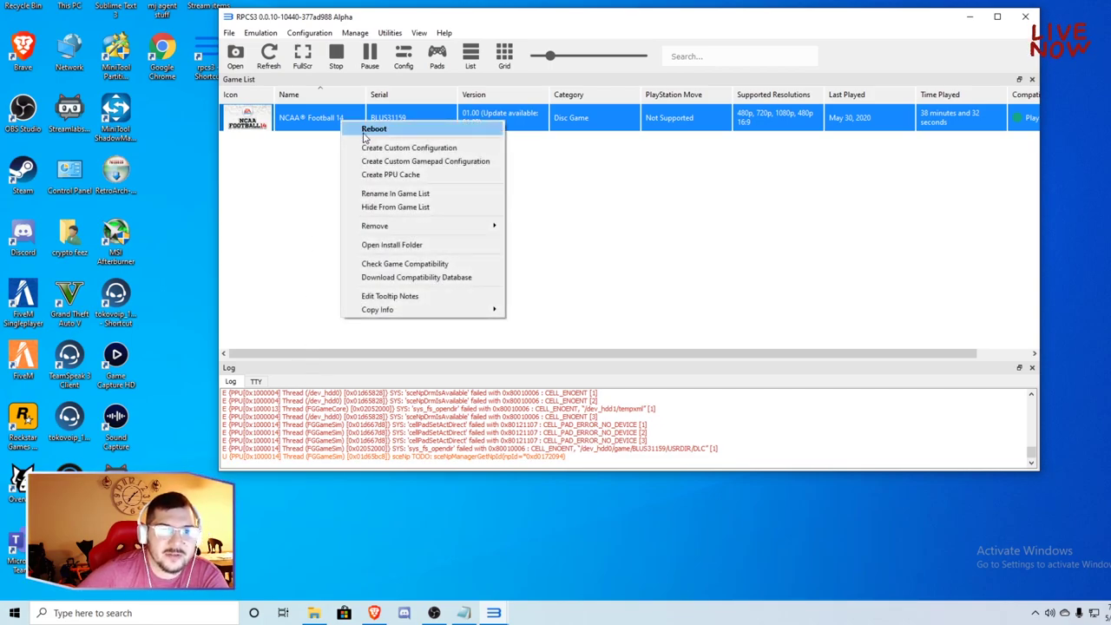
click(364, 130)
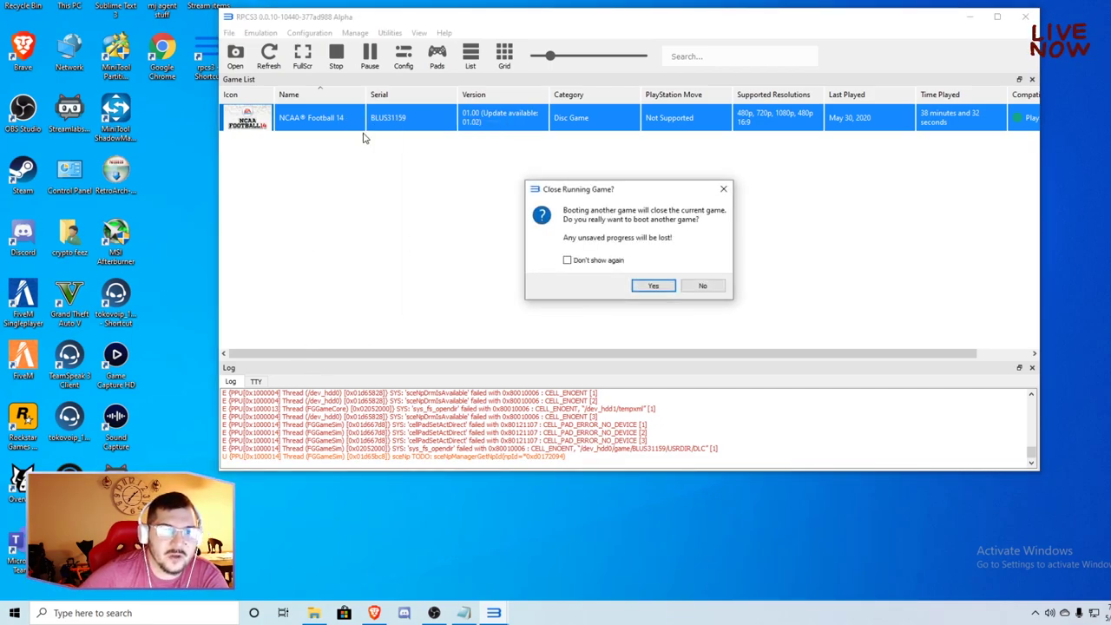
click(651, 286)
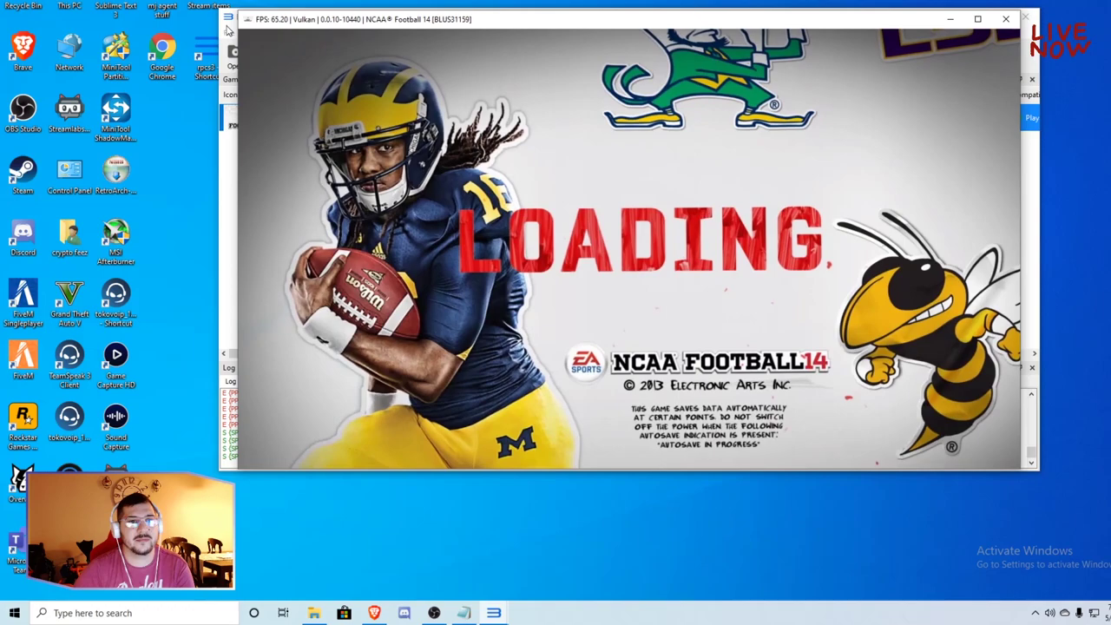
- Return to the main RPCS3 window and set Player 1's gamepad handler to XInput
click(227, 28)
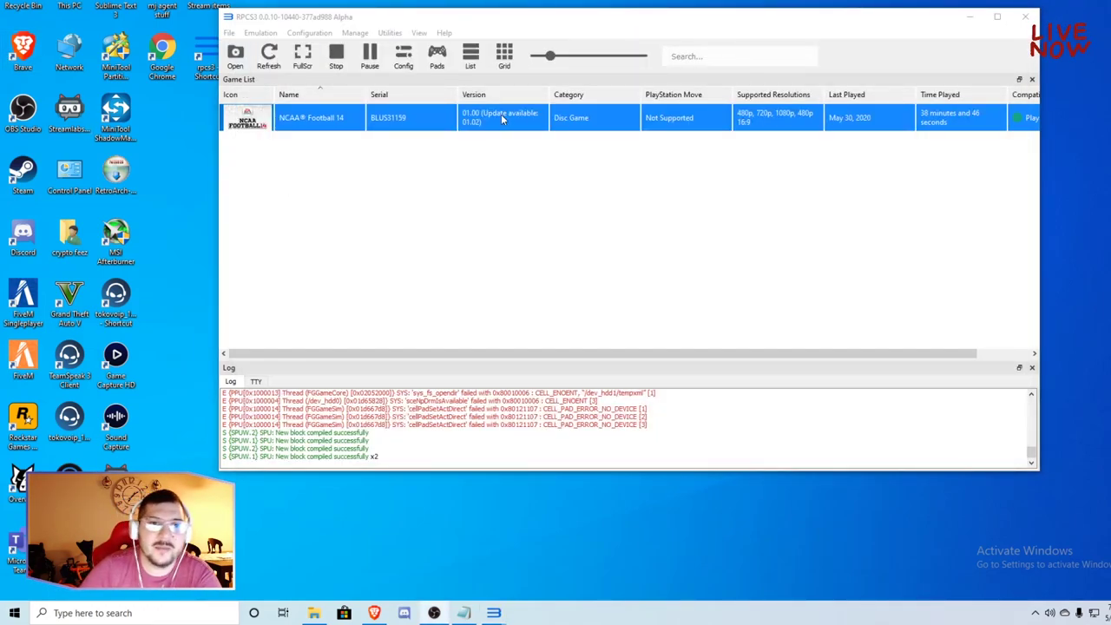
click(436, 61)
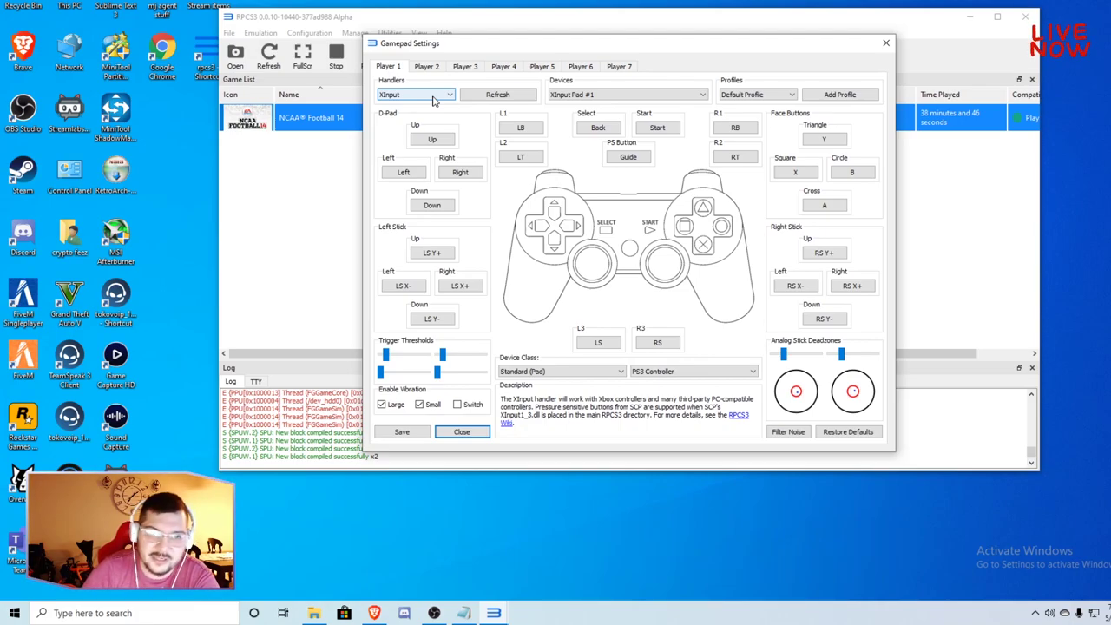
click(435, 95)
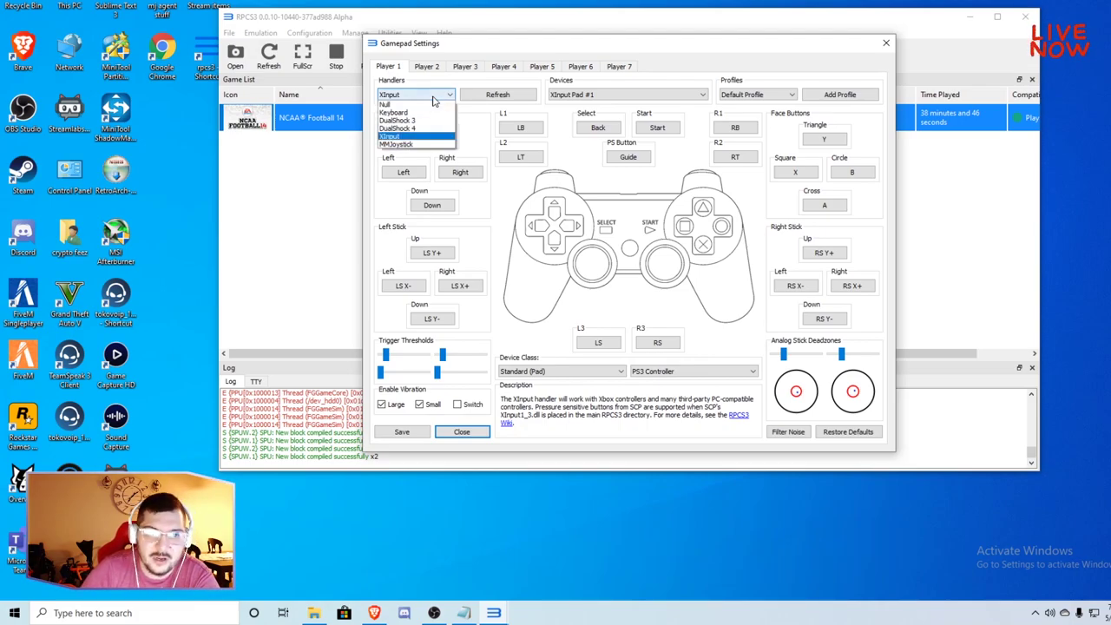
click(392, 136)
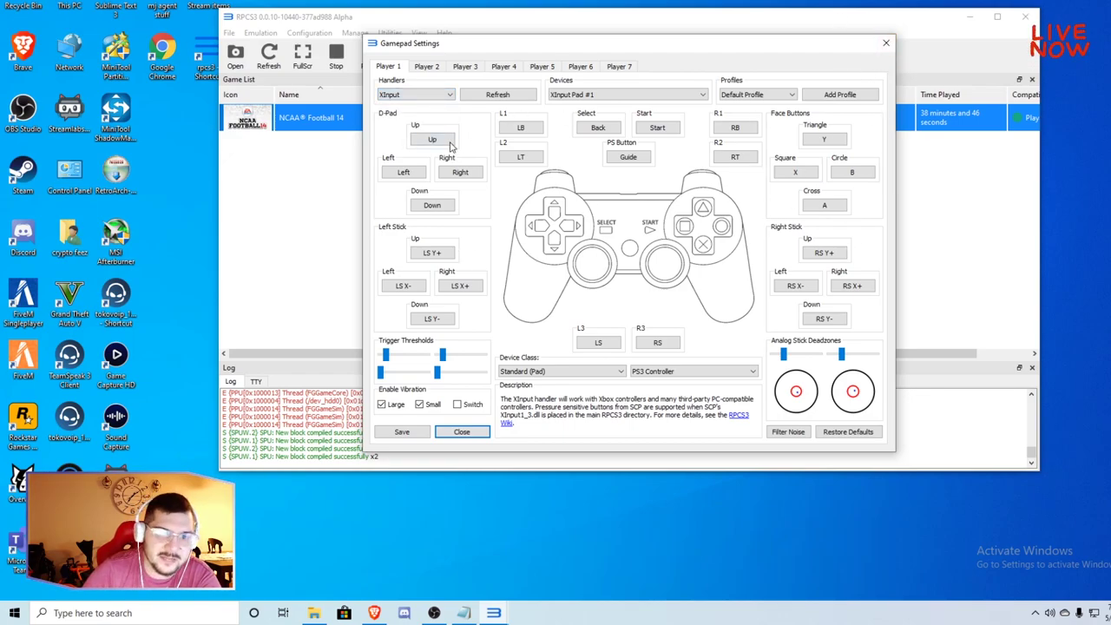
- Close the gamepad settings, then apply and save the GPU settings with the Vulkan renderer, 1280x720 resolution and 8x anisotropic filter
click(886, 42)
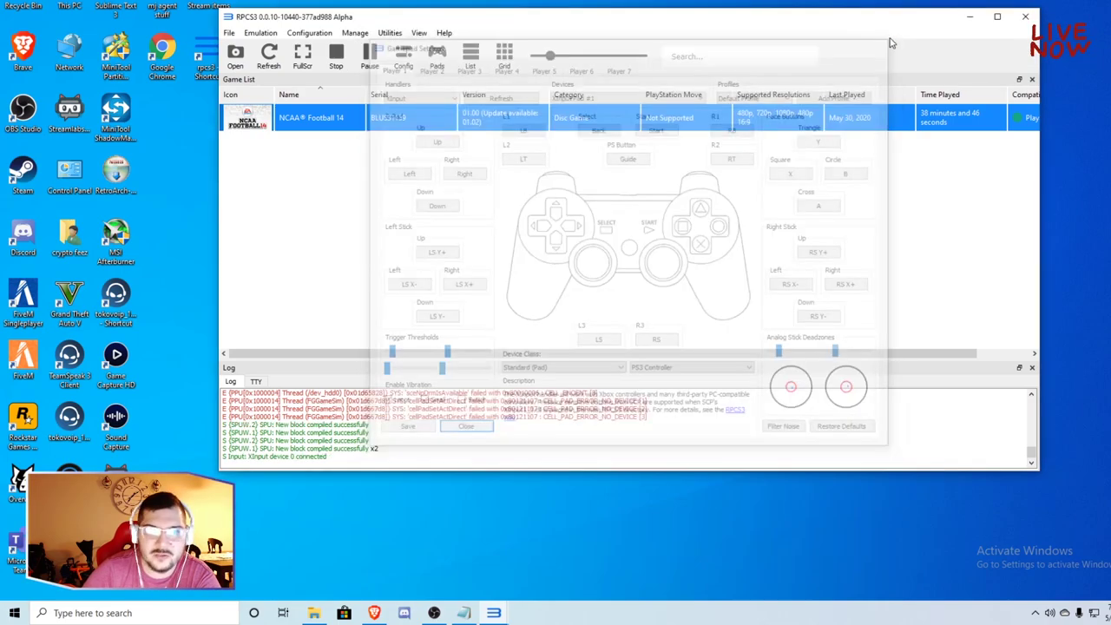
click(311, 33)
click(312, 60)
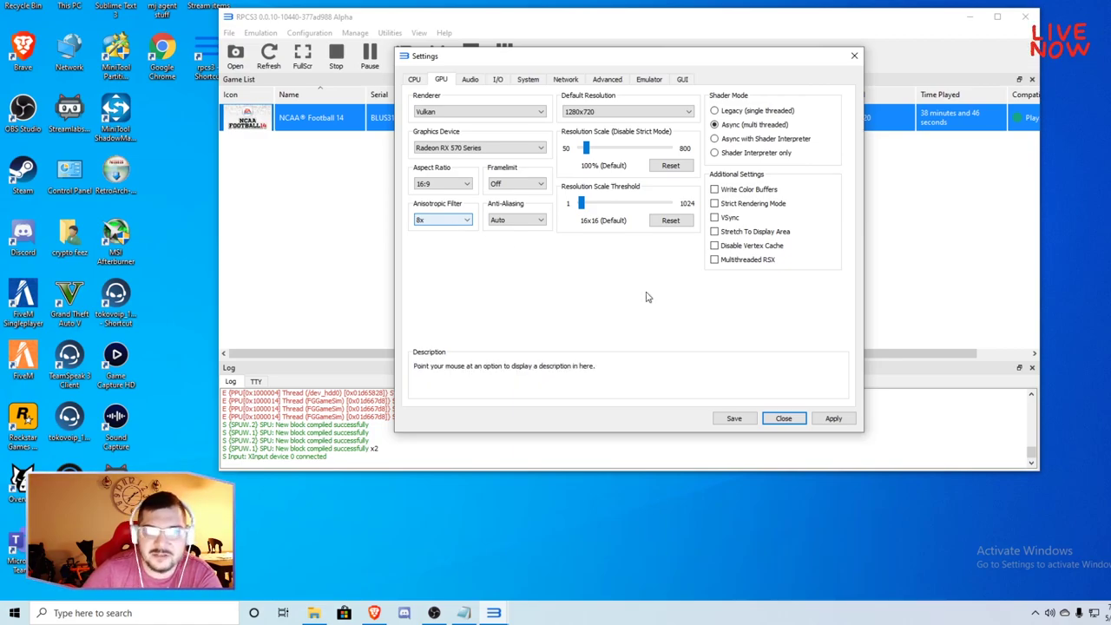
click(834, 418)
click(733, 418)
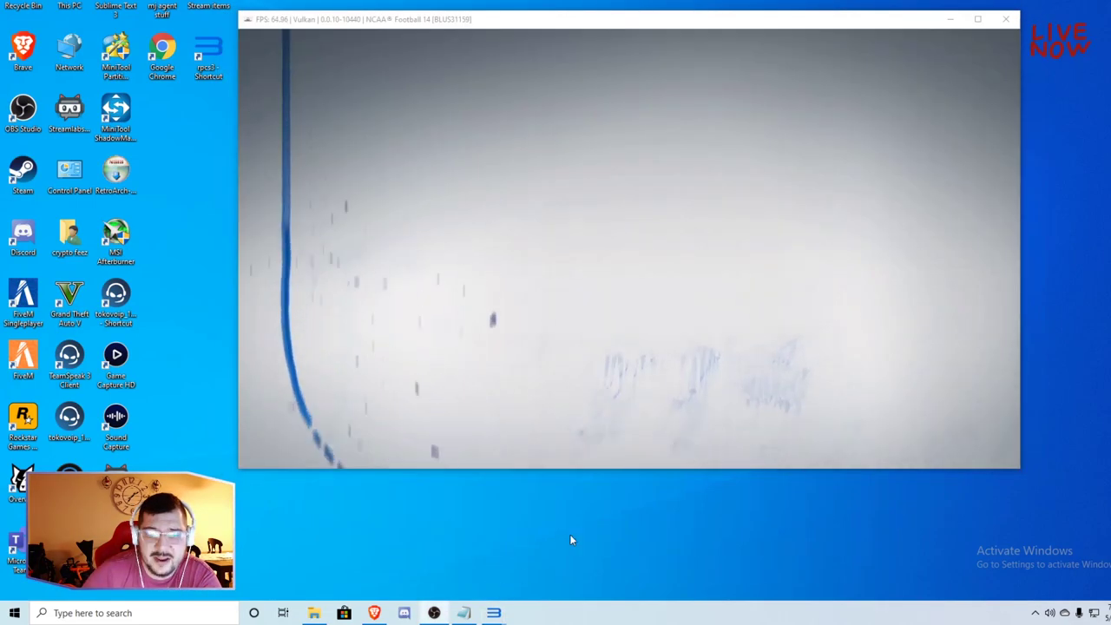
- Maximize the running NCAA Football 14 window and skip the intro to reach the main menu
click(978, 17)
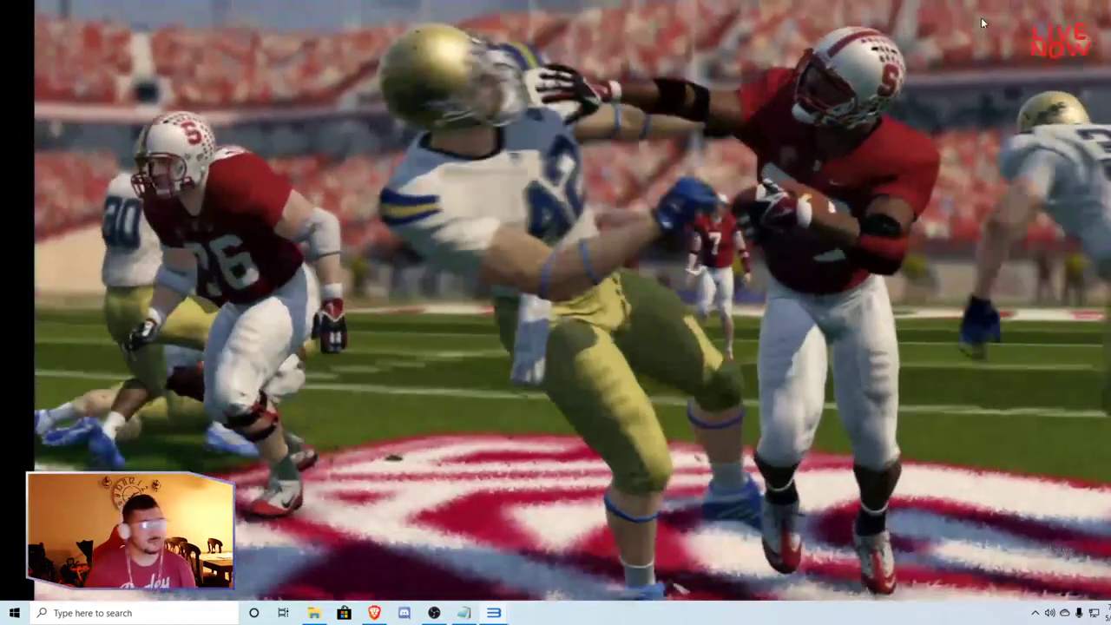
key(Return)
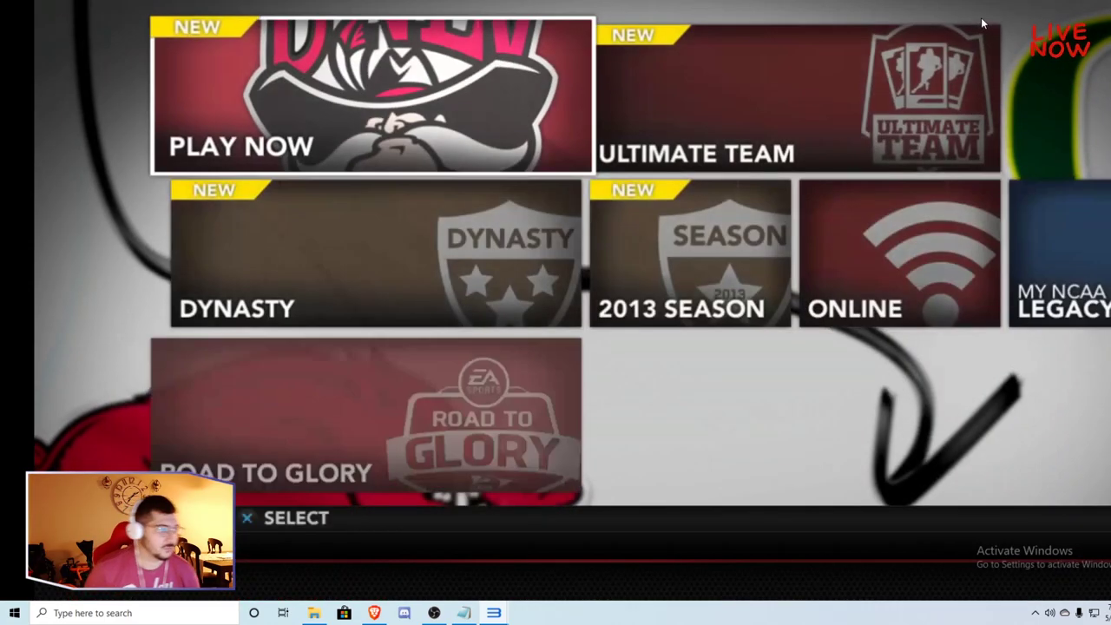
- Test navigation in the game's main menu by highlighting Road to Glory, Team Management, Ultimate Team and 2013 Season
key(Right)
key(Down)
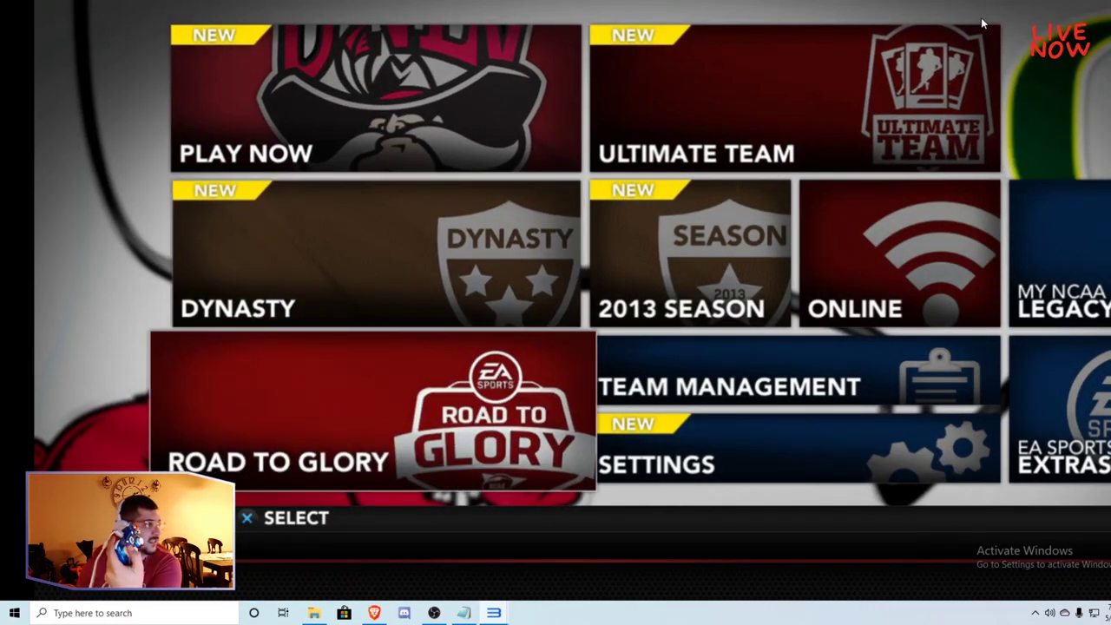
key(Right)
key(Up)
key(Down)
key(Right)
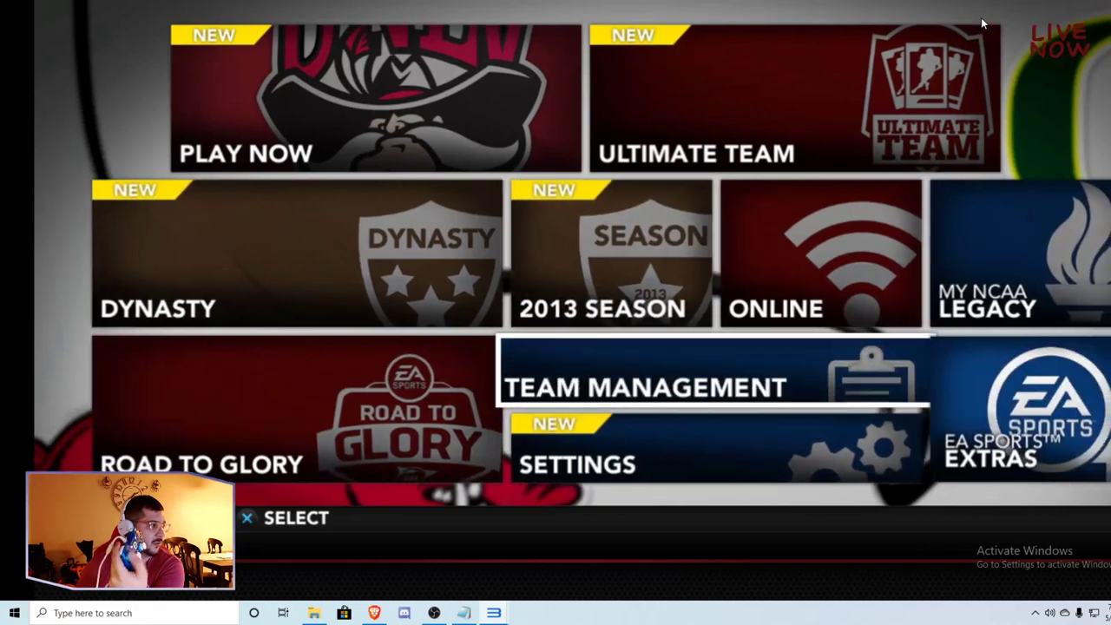
key(Left)
key(Up)
key(Up)
key(Right)
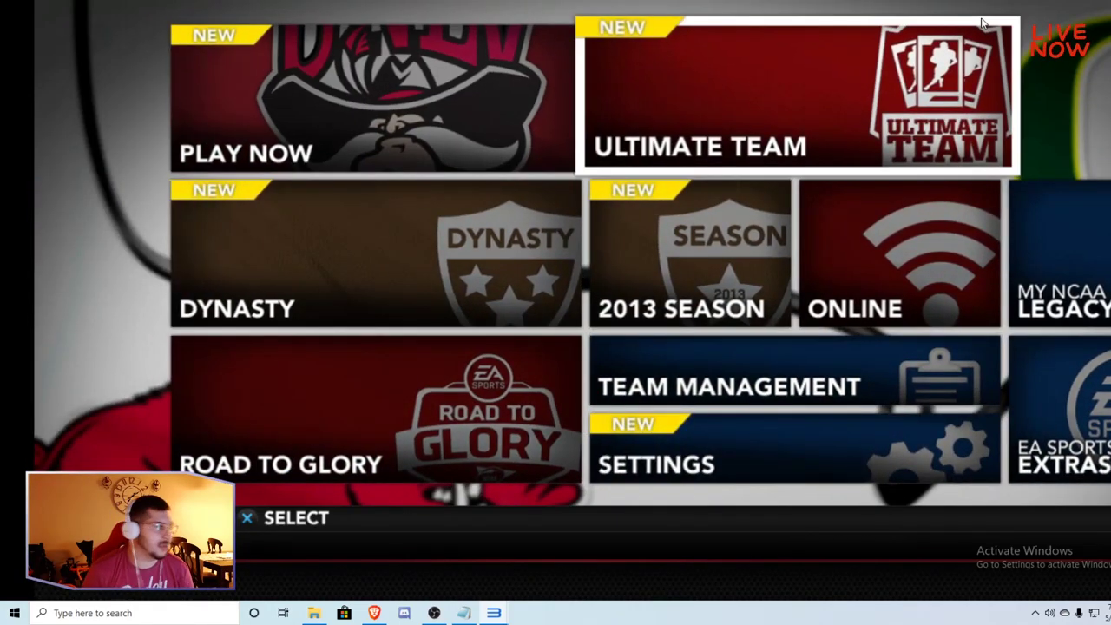
key(Left)
key(Down)
key(Right)
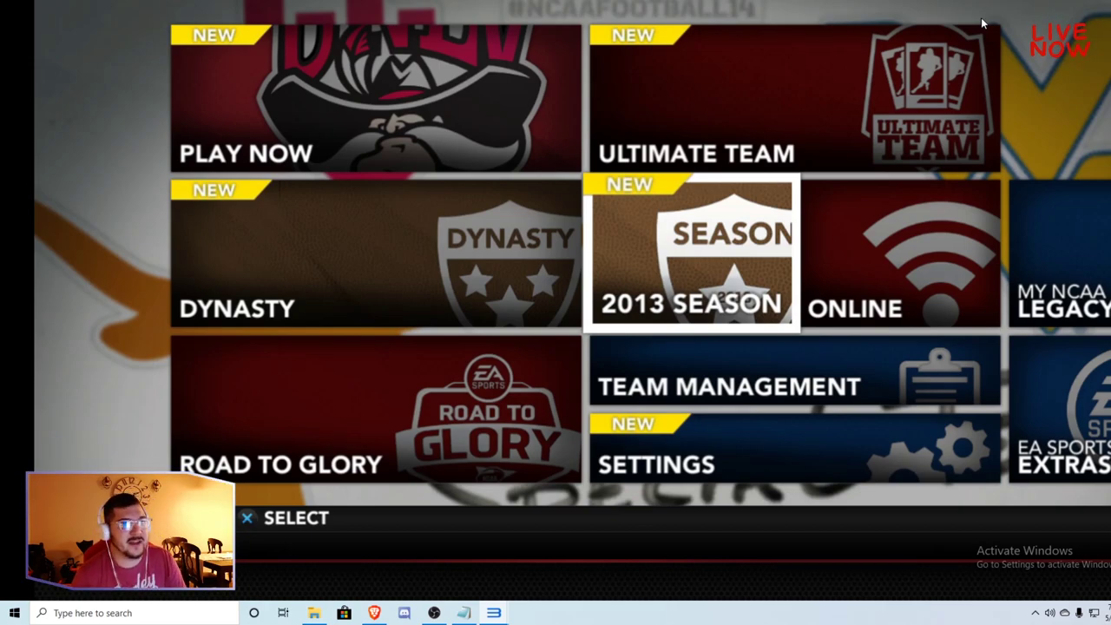
- Browse the remaining main menu tiles, highlighting EA Sports Extras and finally Settings
key(Left)
key(Down)
key(Right)
key(Right)
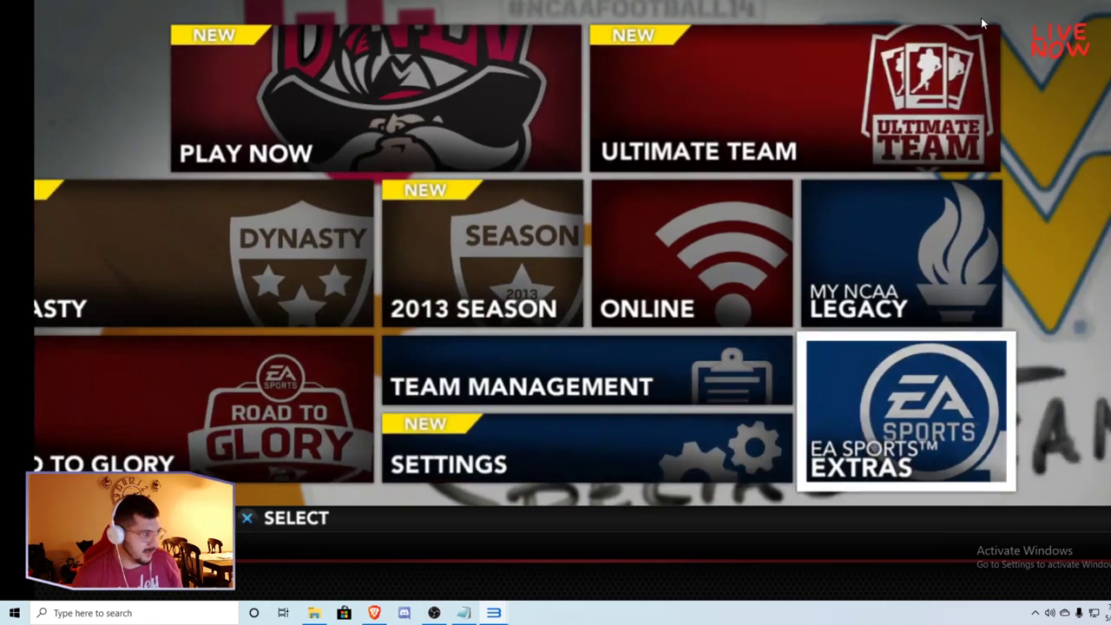
key(Up)
key(Down)
key(Down)
key(Down)
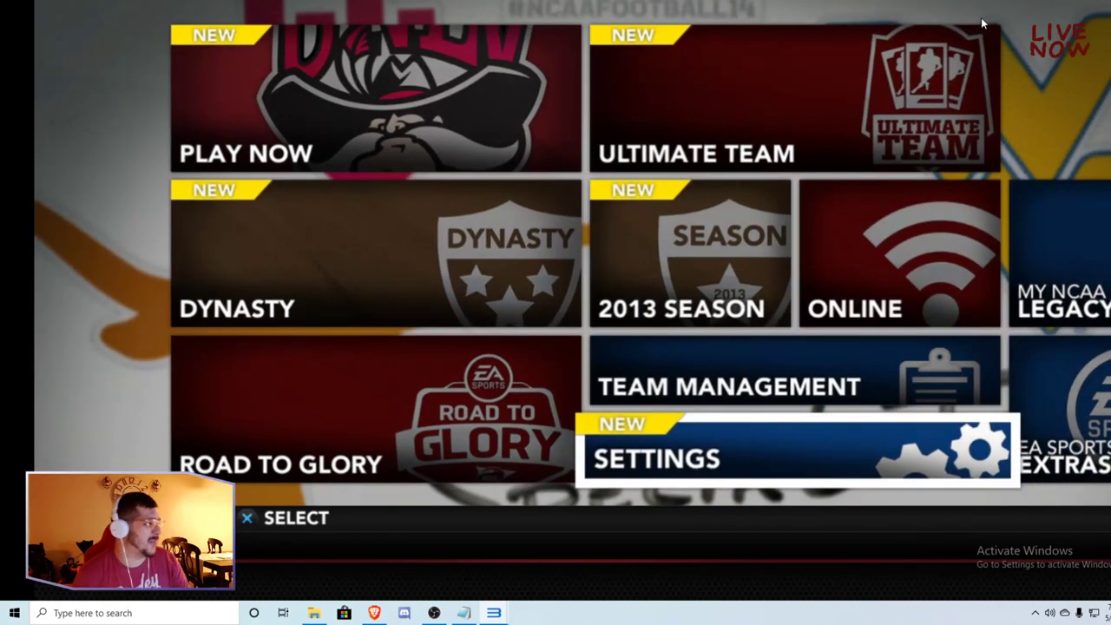